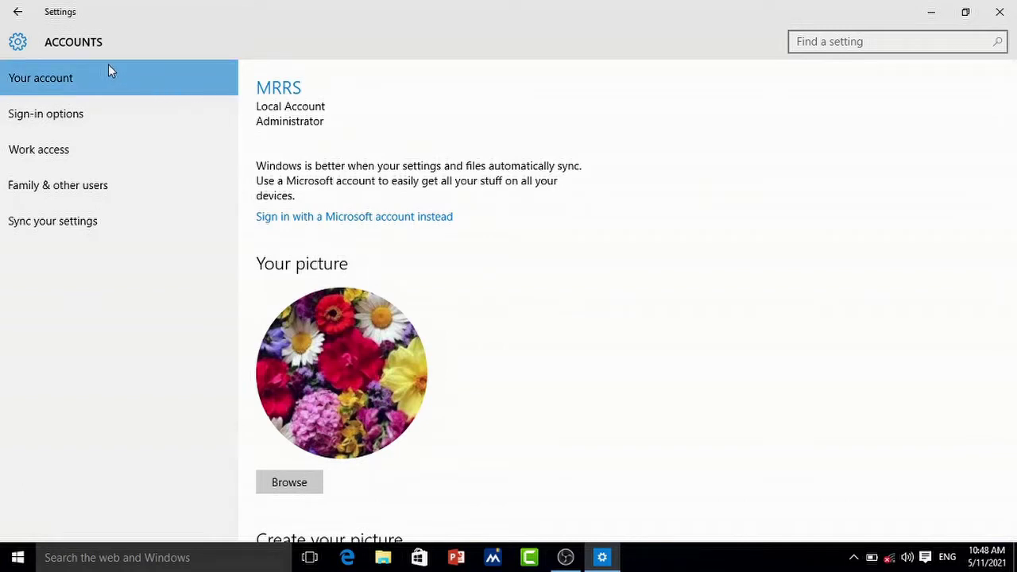
Step: From Sign-in options, create the local account password, confirm it, and add the hint 'num'
{"action": "left_click", "coordinate": [70, 115]}
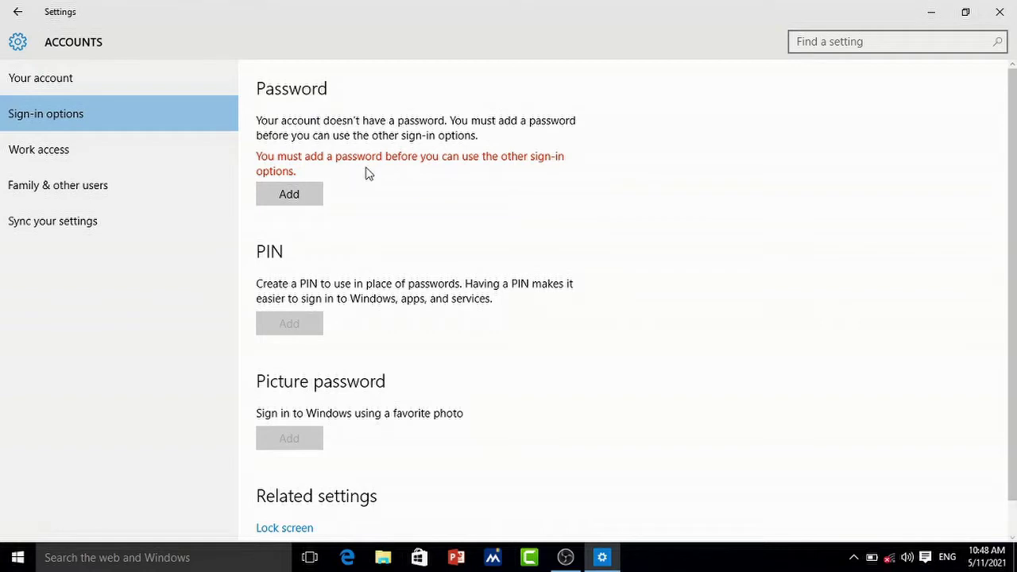
{"action": "left_click", "coordinate": [304, 197]}
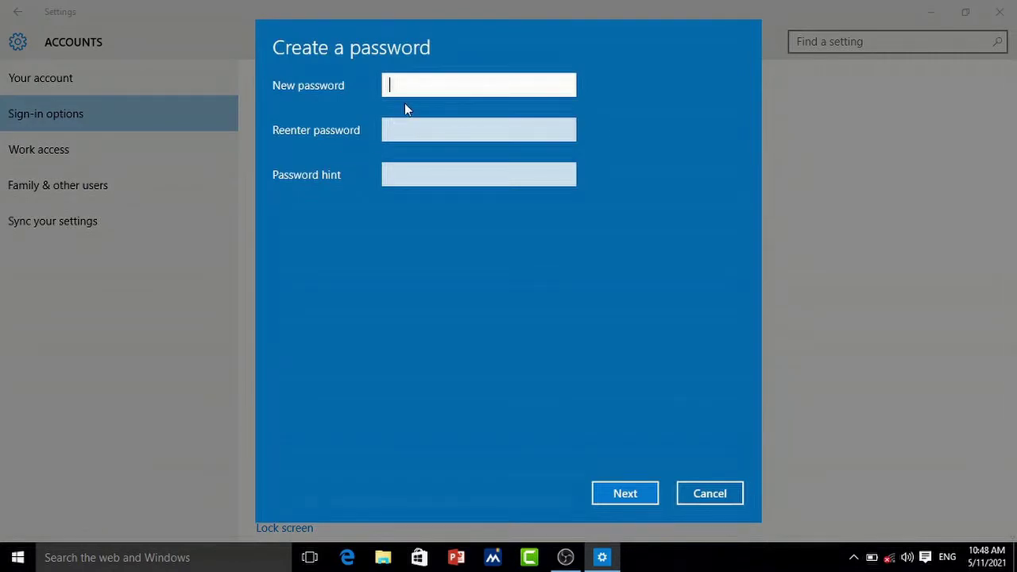
{"action": "type", "text": "1"}
{"action": "key", "text": "Tab"}
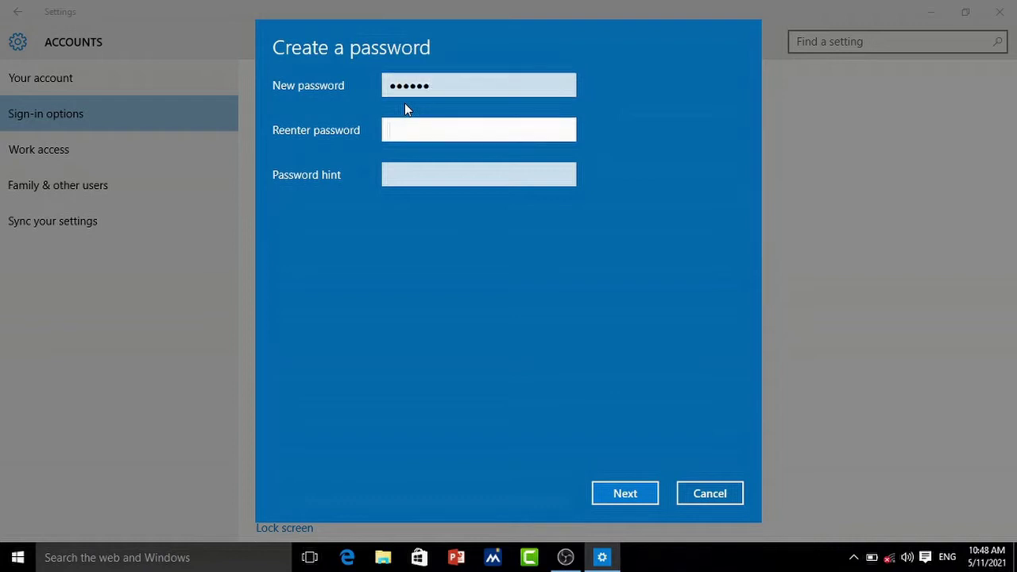
{"action": "type", "text": "123"}
{"action": "key", "text": "Tab"}
{"action": "type", "text": "n"}
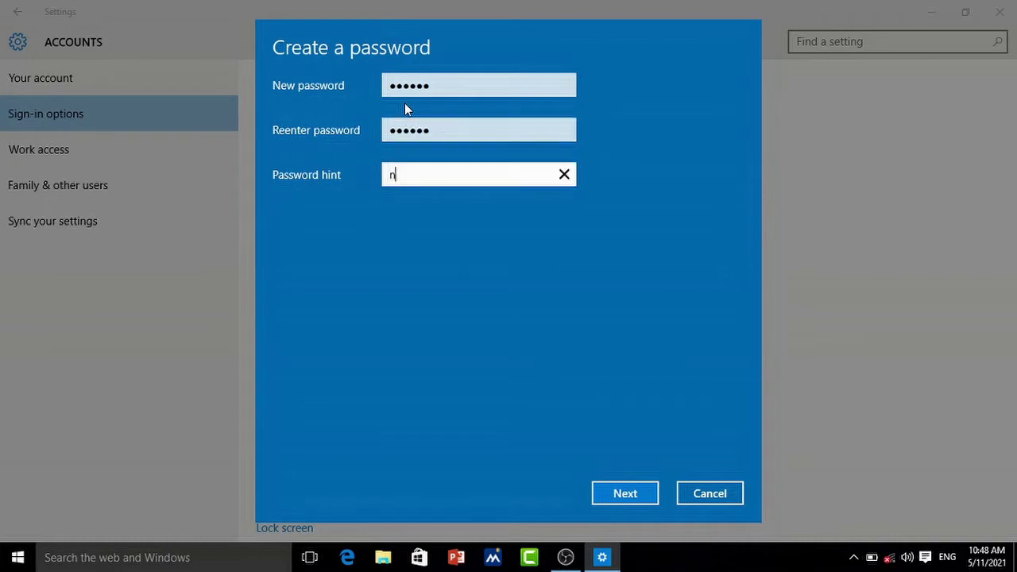
{"action": "type", "text": "um"}
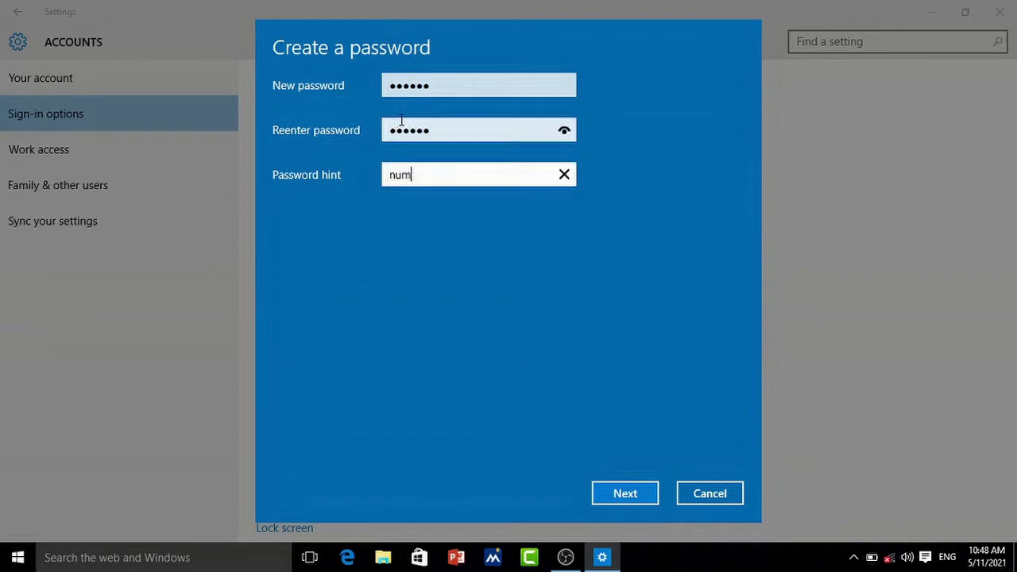
{"action": "left_click", "coordinate": [628, 494]}
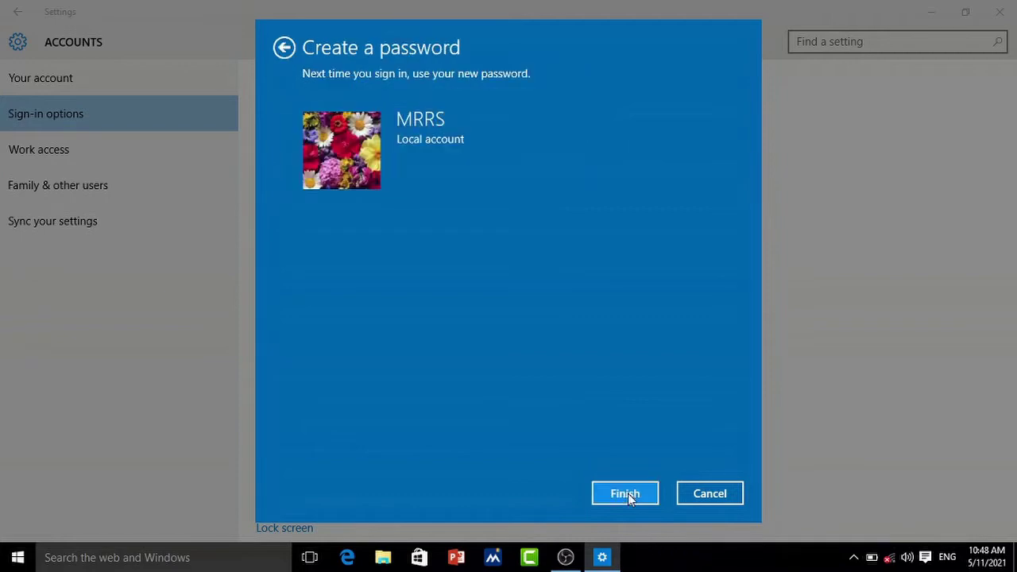
{"action": "left_click", "coordinate": [628, 494]}
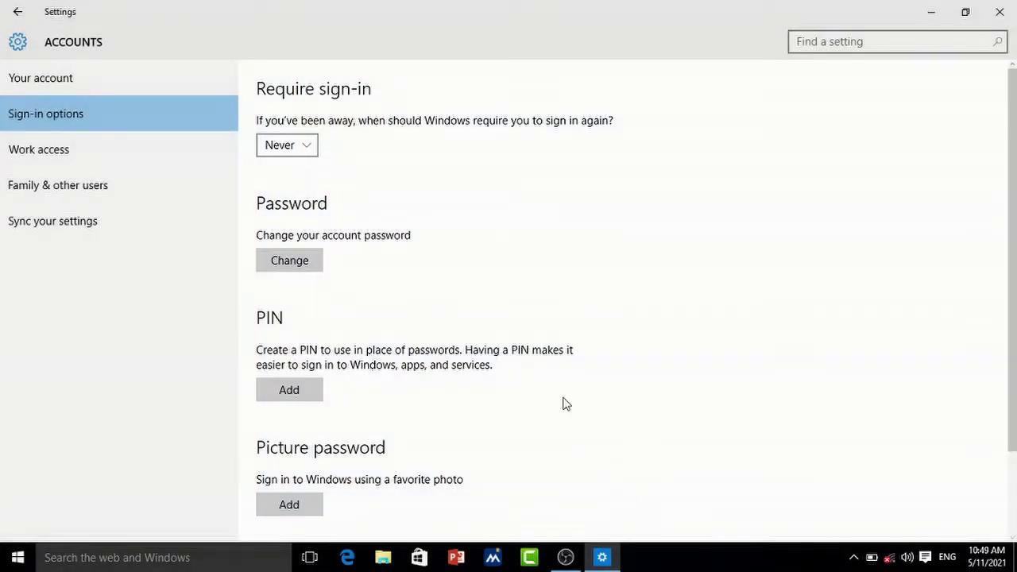
Step: Start adding a PIN and verify the account password when prompted
{"action": "scroll", "coordinate": [435, 261], "scroll_direction": "down", "scroll_amount": 1}
{"action": "scroll", "coordinate": [435, 260], "scroll_direction": "down", "scroll_amount": 1}
{"action": "scroll", "coordinate": [384, 175], "scroll_direction": "up", "scroll_amount": 2}
{"action": "scroll", "coordinate": [323, 264], "scroll_direction": "down", "scroll_amount": 3}
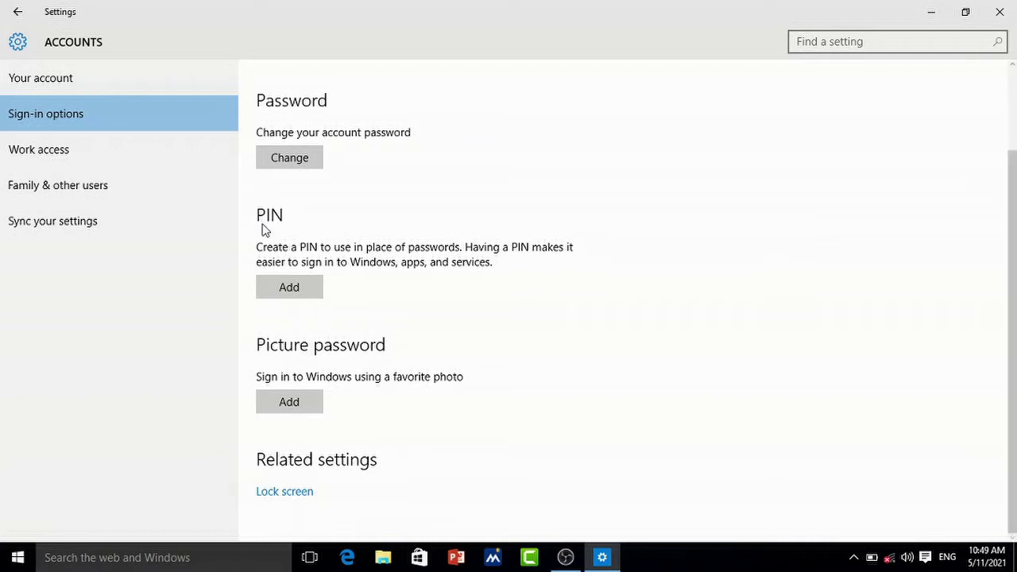
{"action": "left_click", "coordinate": [281, 293]}
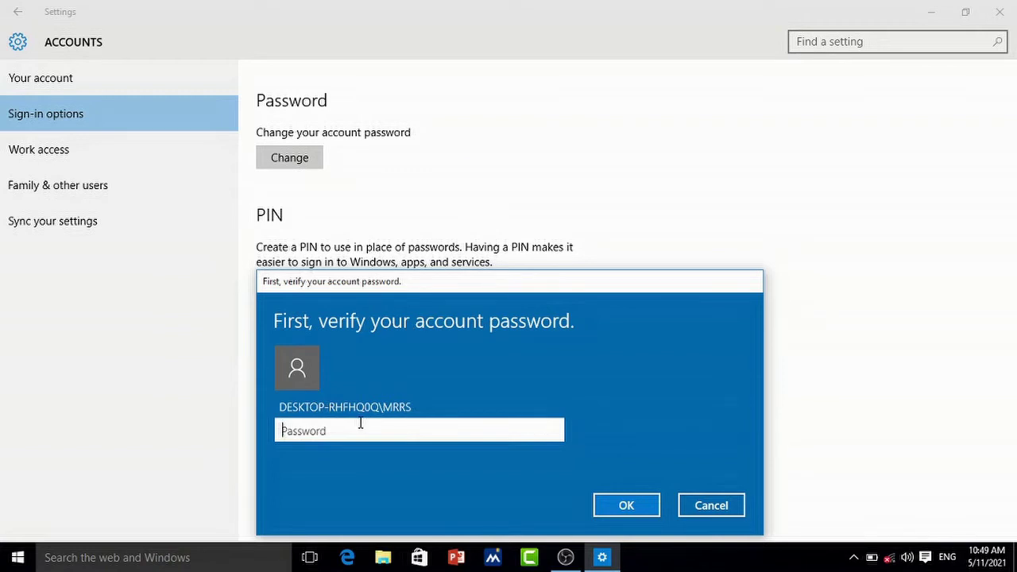
{"action": "type", "text": "••••••"}
{"action": "key", "text": "Return"}
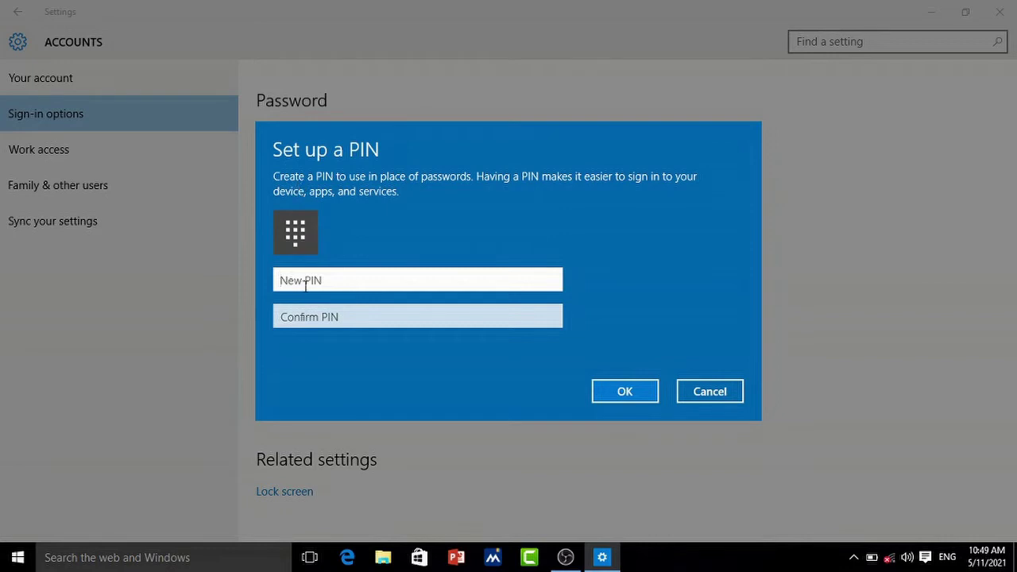
Step: Enter the new PIN, confirm it, and save it
{"action": "type", "text": "12"}
{"action": "key", "text": "BackSpace"}
{"action": "key", "text": "BackSpace"}
{"action": "type", "text": "1234"}
{"action": "key", "text": "Tab"}
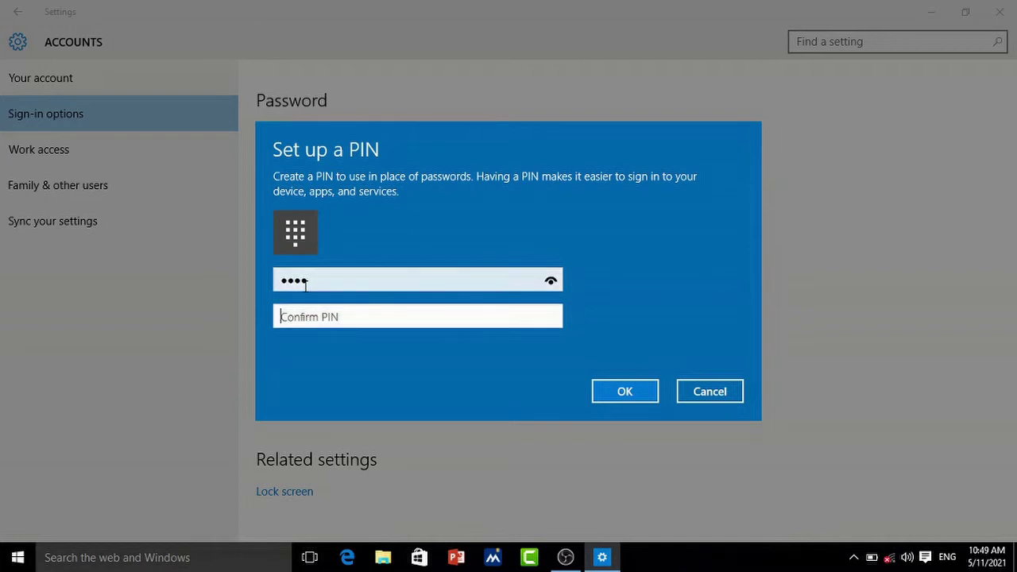
{"action": "type", "text": "1234"}
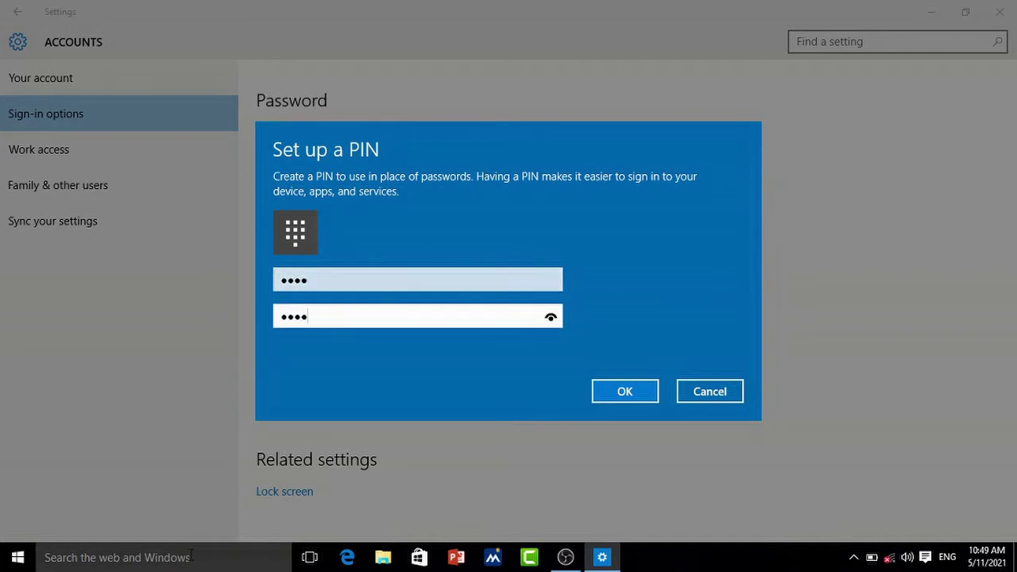
{"action": "left_click", "coordinate": [640, 393]}
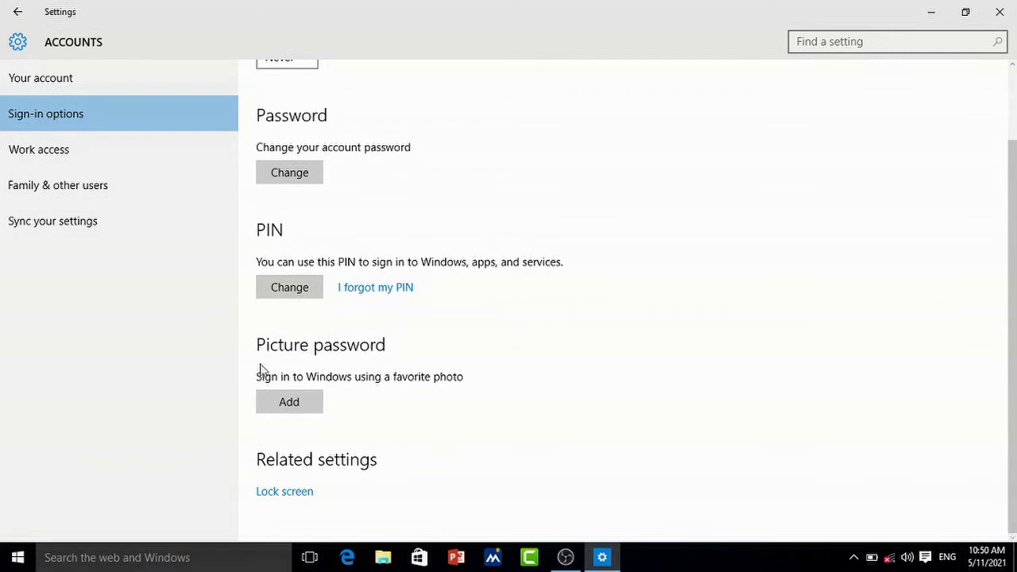
Step: Start picture password setup, verify the account password, and browse This PC for a picture
{"action": "left_click", "coordinate": [286, 405]}
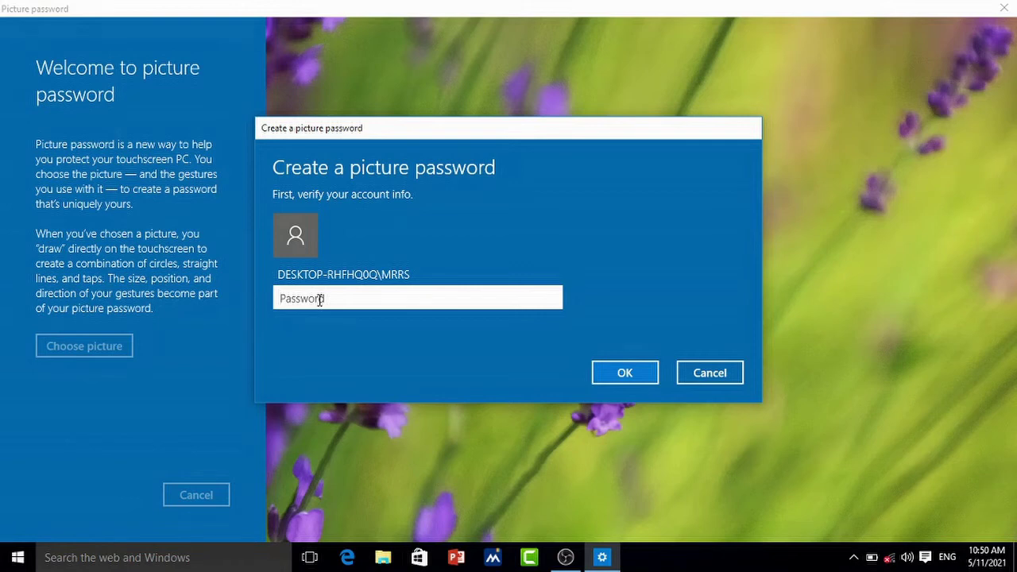
{"action": "type", "text": "••••"}
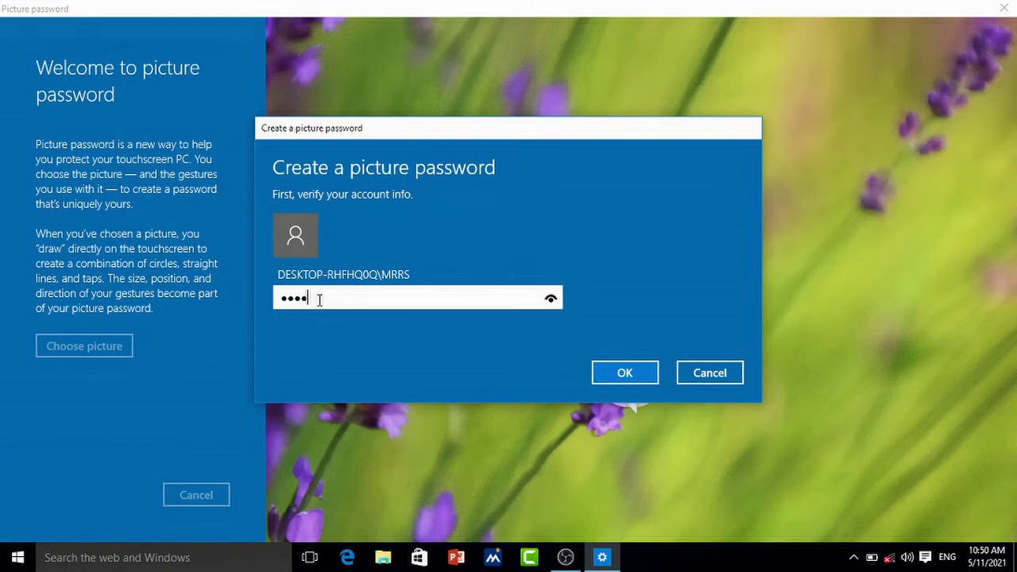
{"action": "type", "text": "••"}
{"action": "key", "text": "Return"}
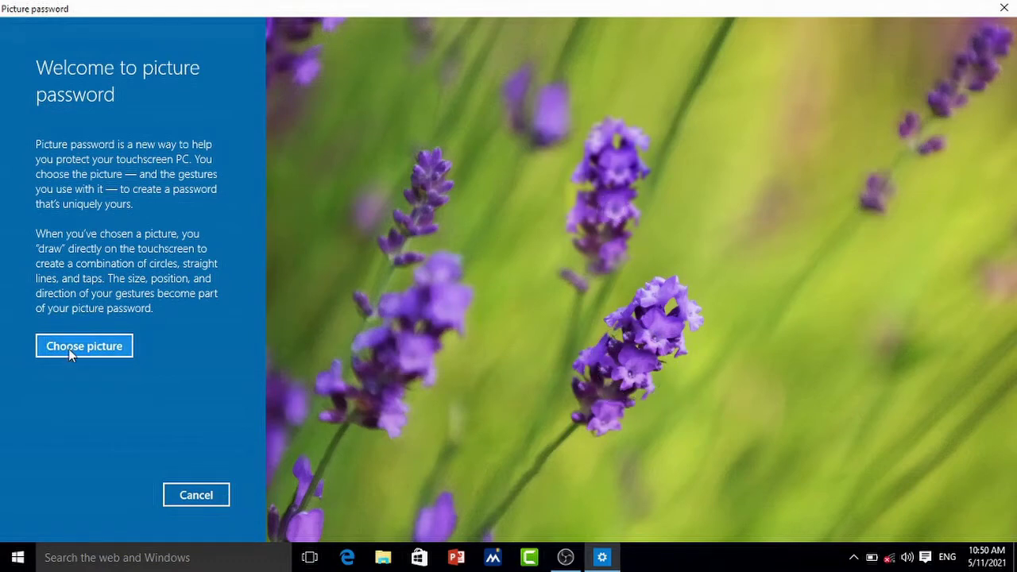
{"action": "left_click", "coordinate": [68, 348]}
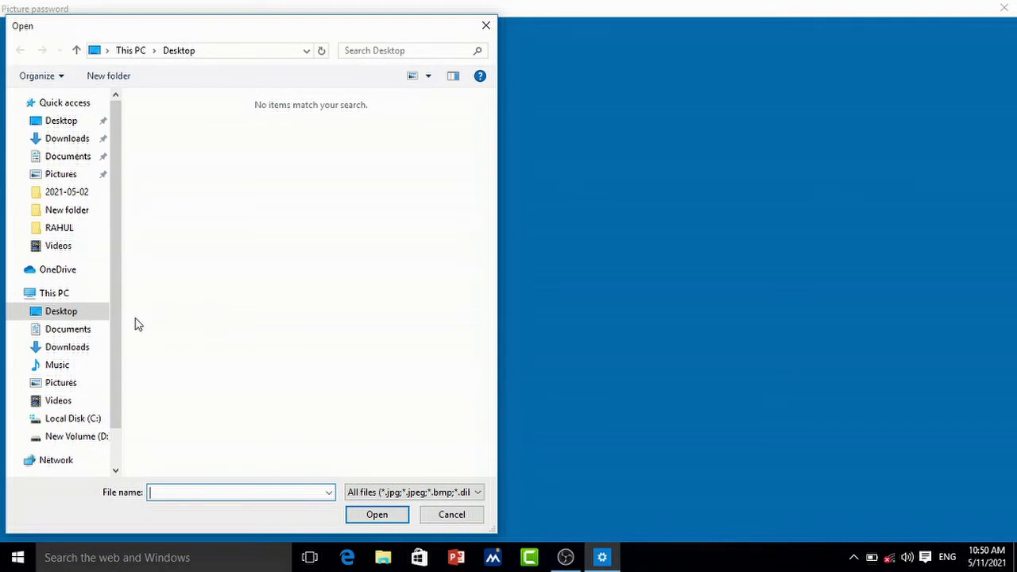
{"action": "left_click", "coordinate": [89, 299]}
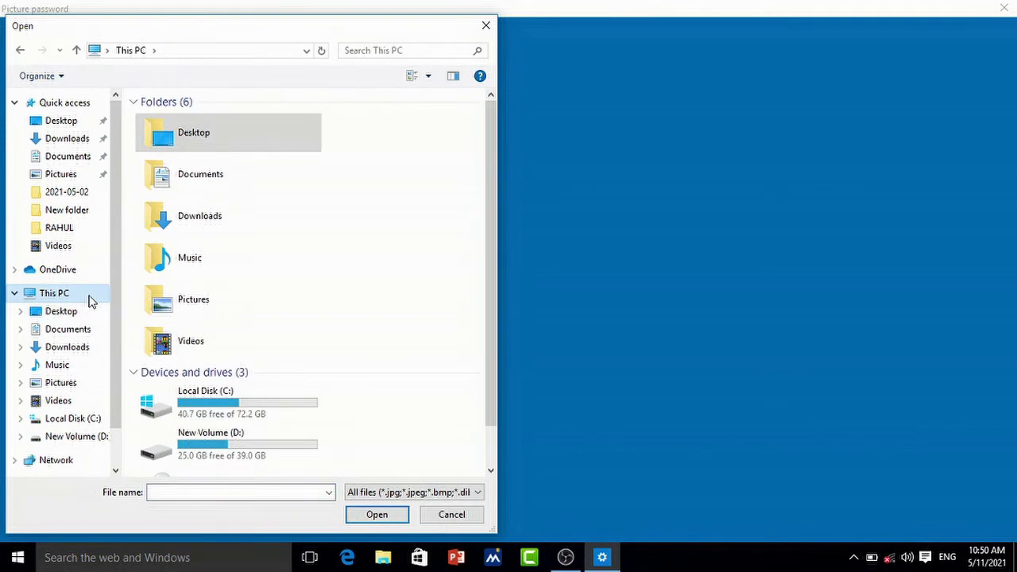
Step: Open photo .jpg from Local Disk (C:) as the password picture
{"action": "double_click", "coordinate": [187, 409]}
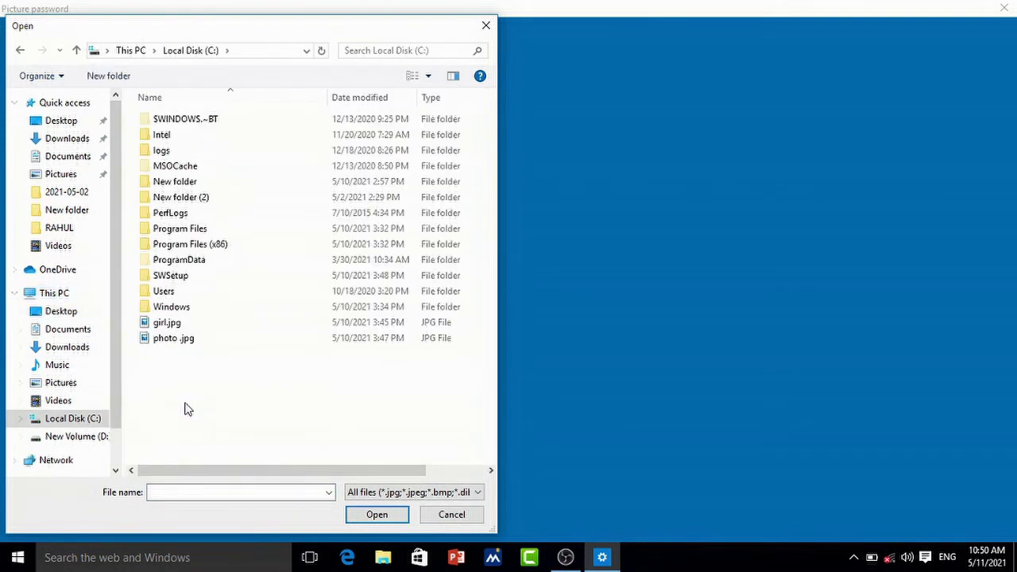
{"action": "left_click", "coordinate": [170, 342]}
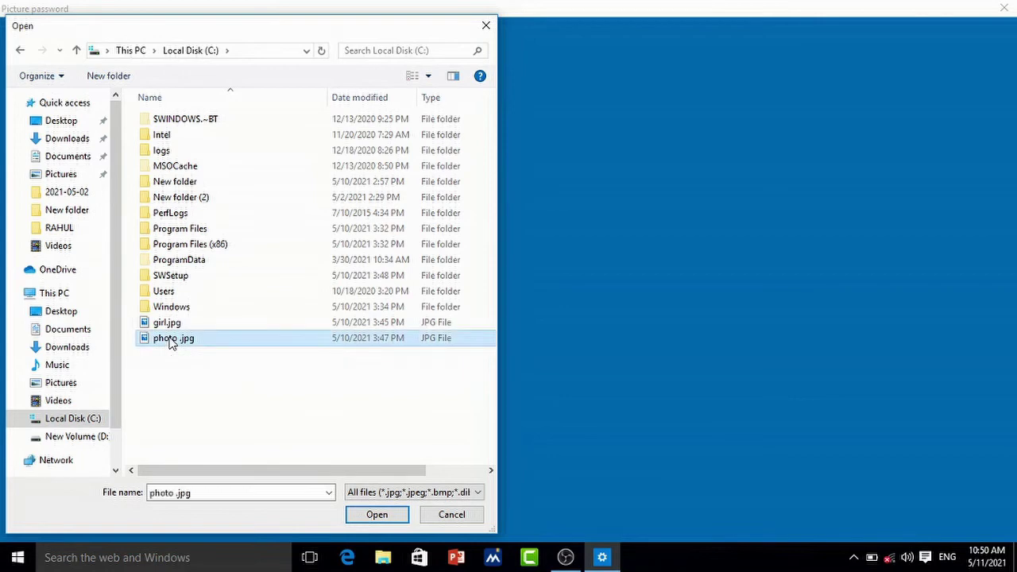
{"action": "double_click", "coordinate": [170, 340]}
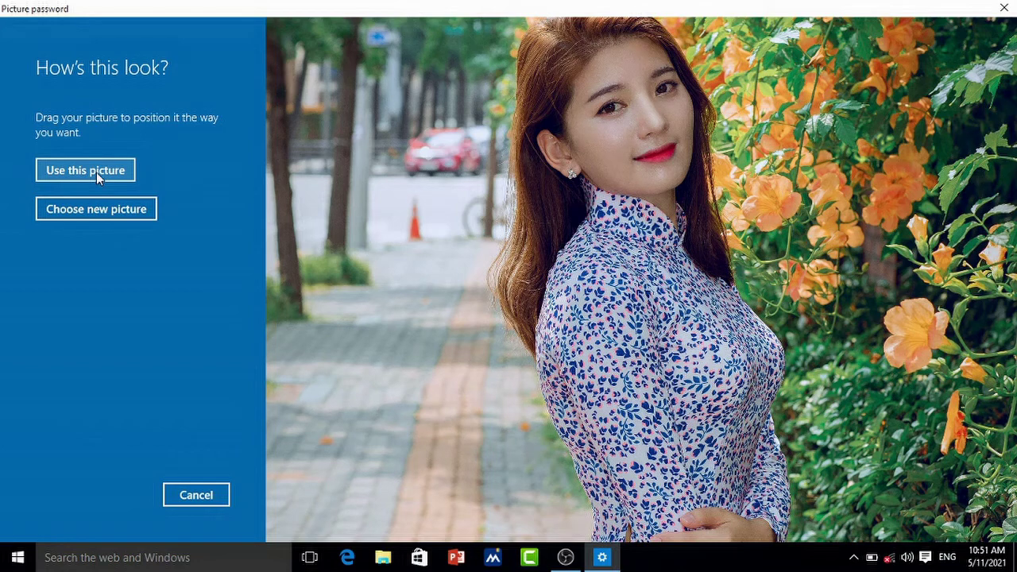
Step: Accept the photo and draw three tap gestures on it
{"action": "left_click", "coordinate": [96, 172]}
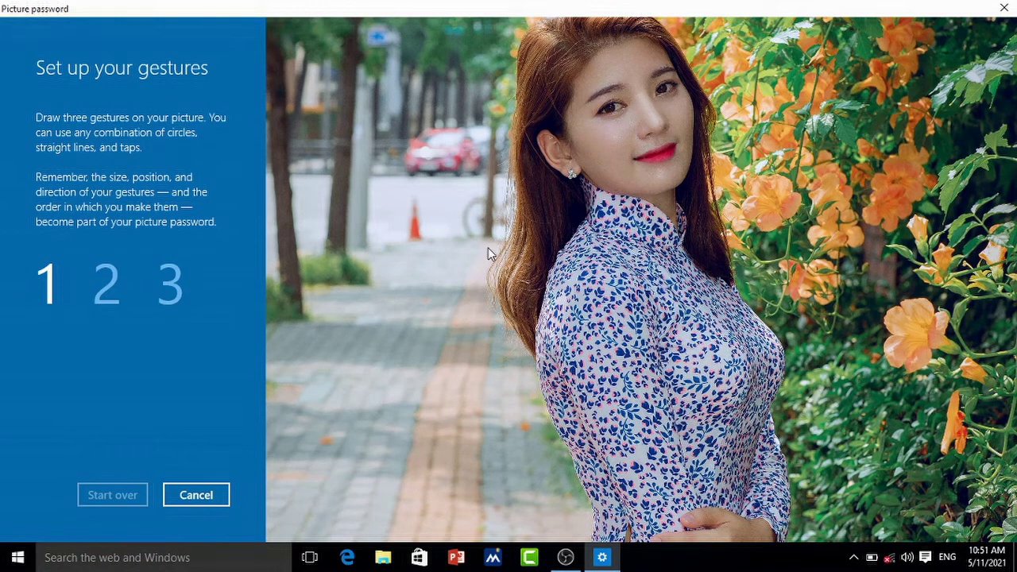
{"action": "left_click", "coordinate": [562, 155]}
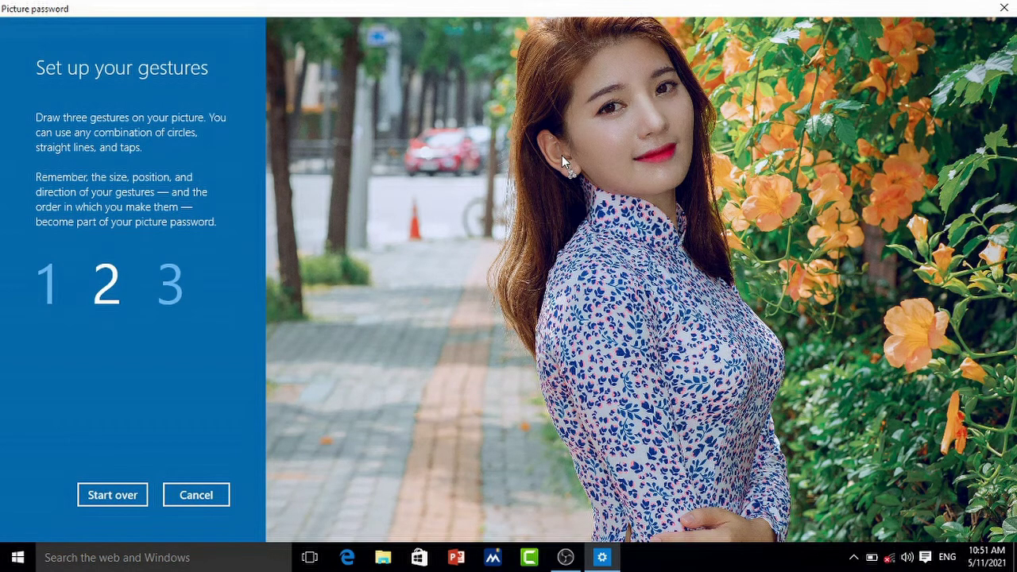
{"action": "left_click", "coordinate": [562, 155]}
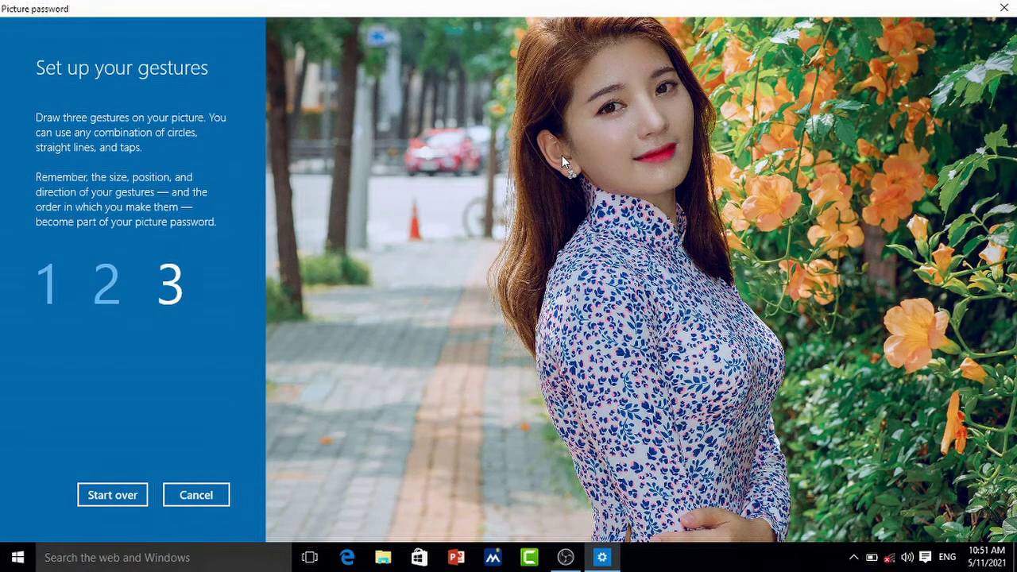
{"action": "left_click", "coordinate": [562, 155]}
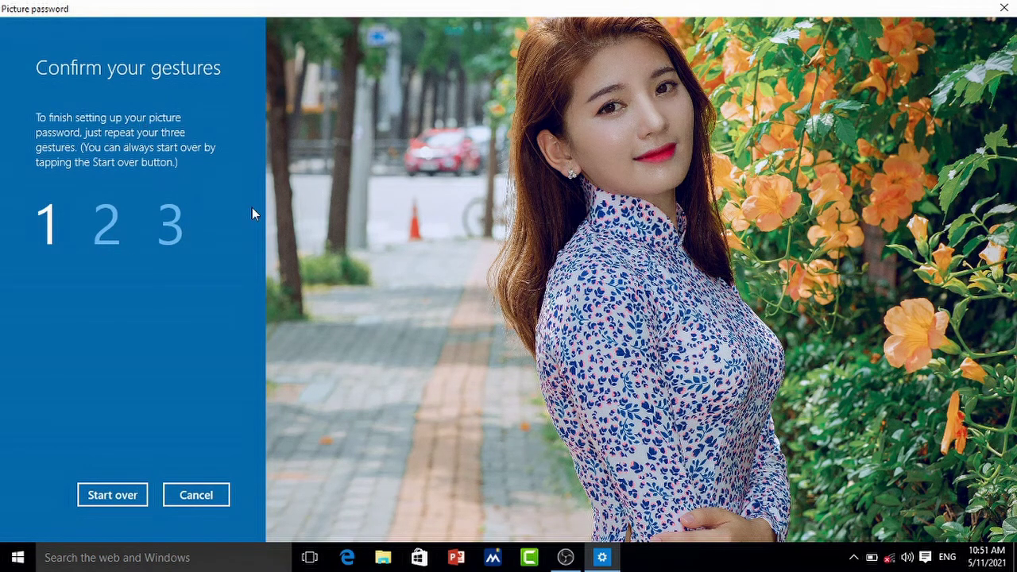
Step: Repeat the three taps to confirm the gestures and finish the picture password
{"action": "left_click", "coordinate": [556, 151]}
{"action": "left_click", "coordinate": [557, 152]}
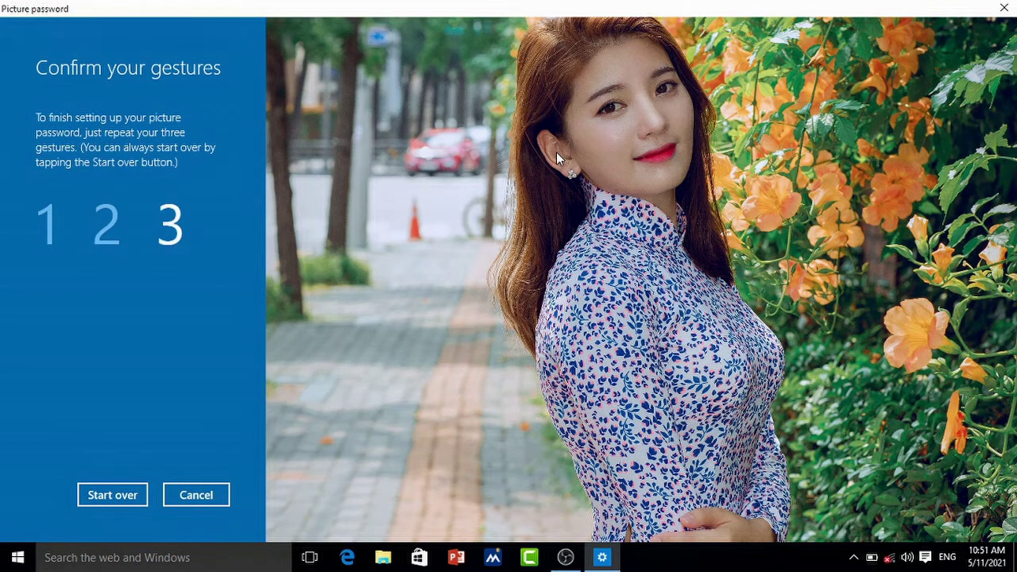
{"action": "left_click", "coordinate": [556, 152]}
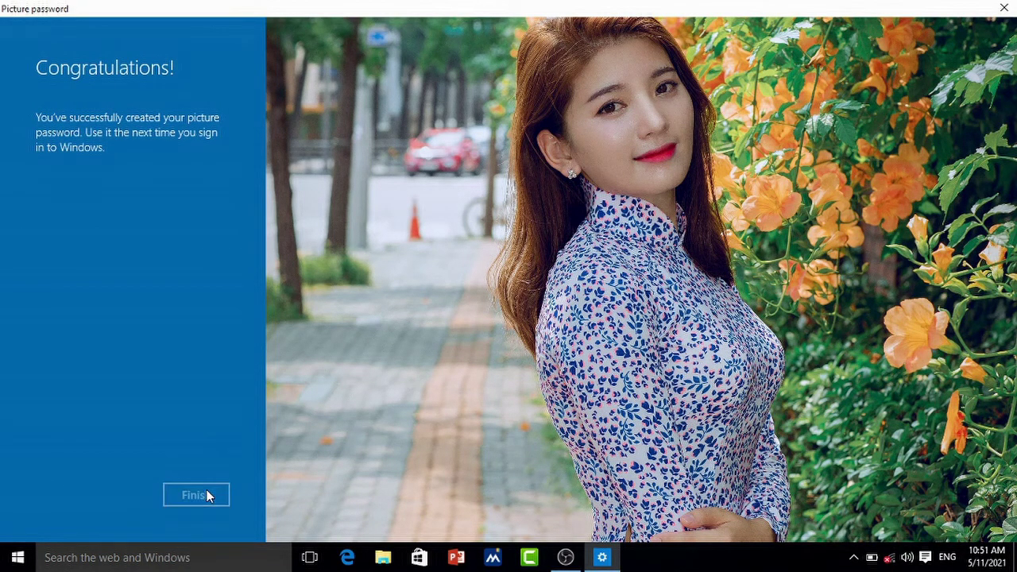
{"action": "left_click", "coordinate": [206, 495]}
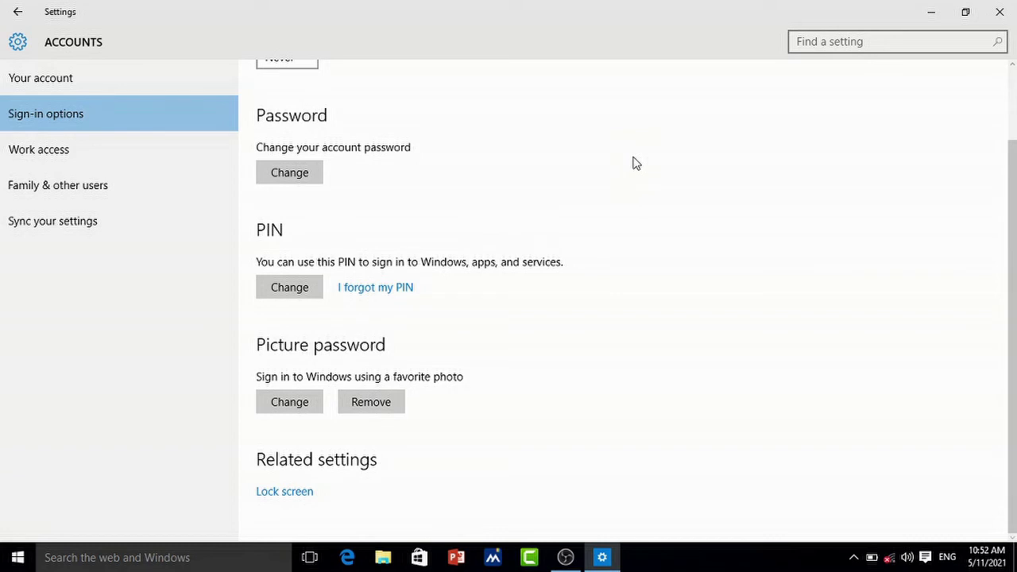
Step: Close the Settings window to return to the desktop
{"action": "left_click", "coordinate": [999, 11]}
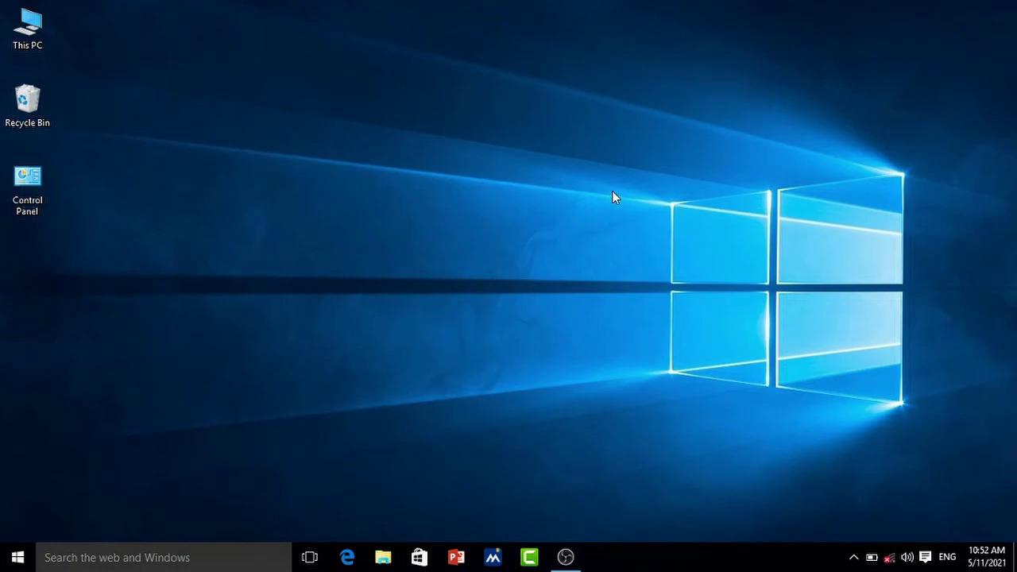
Step: Lock the PC with Win+L and sign back in using the picture password taps
{"action": "key", "text": "super+l"}
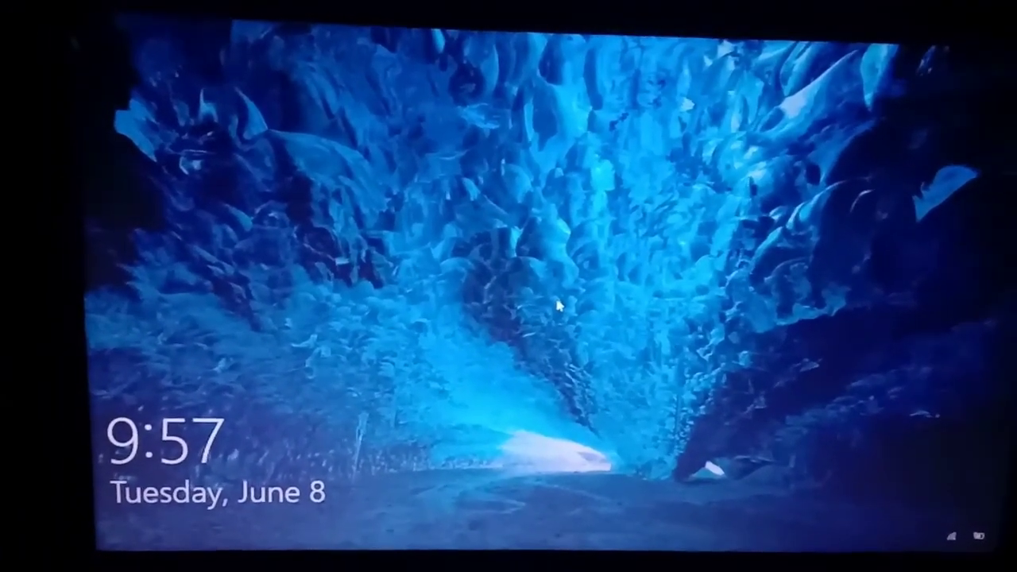
{"action": "left_click", "coordinate": [547, 298]}
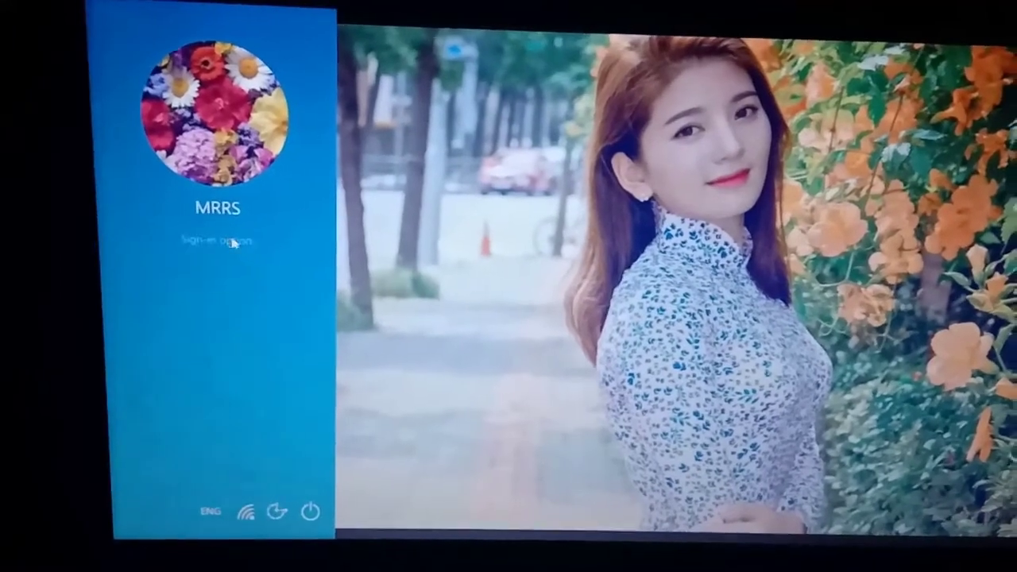
{"action": "left_click", "coordinate": [233, 243]}
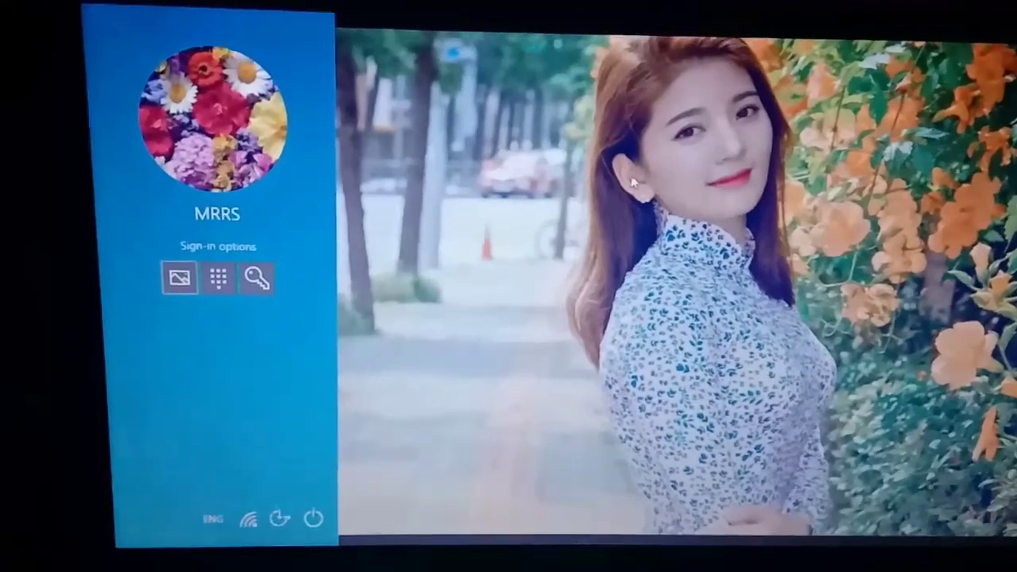
{"action": "left_click", "coordinate": [634, 183]}
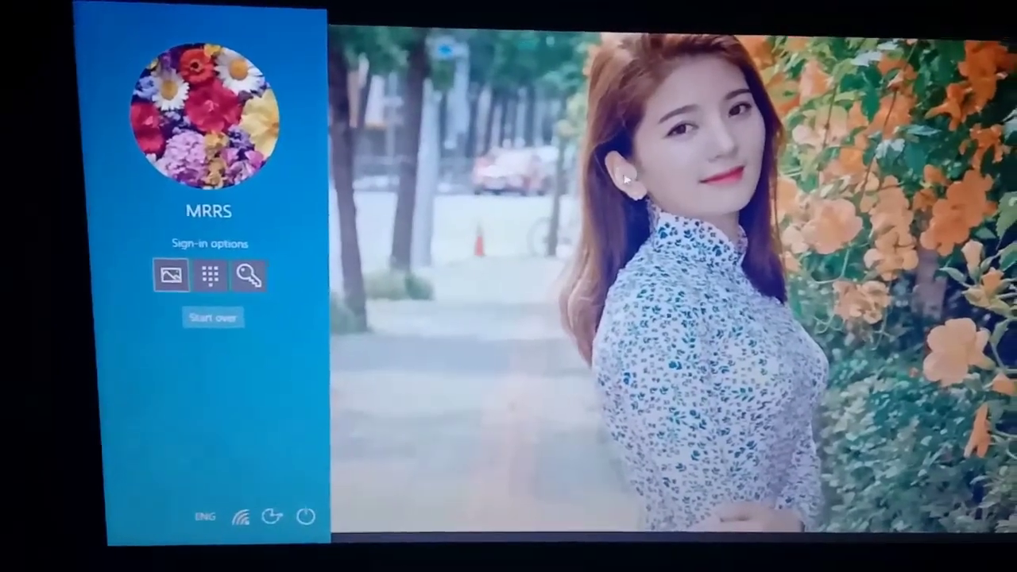